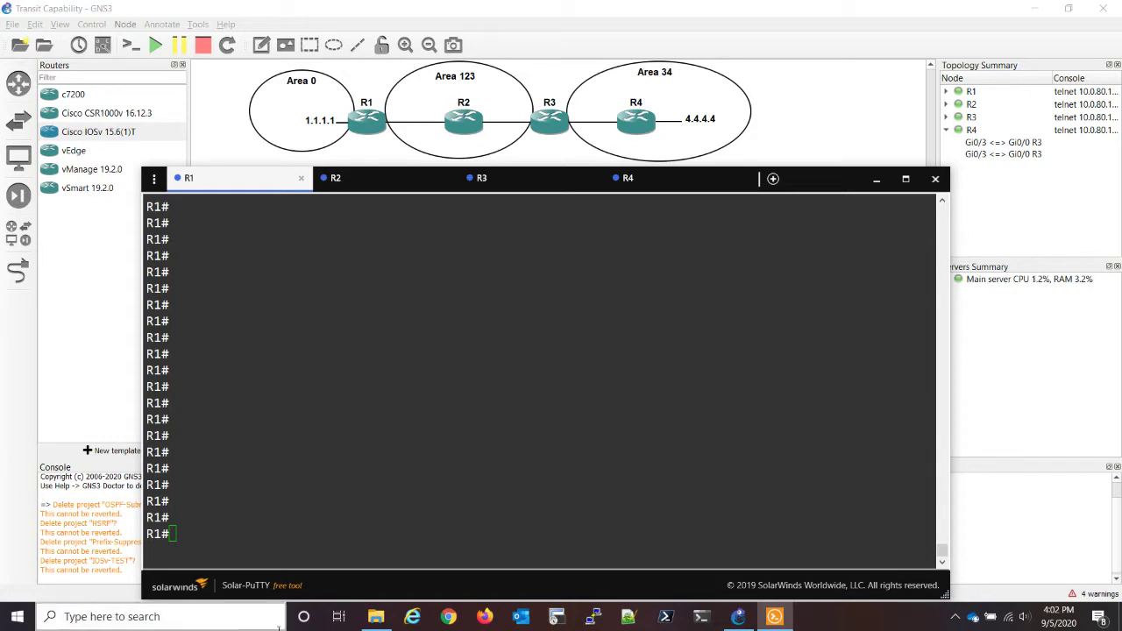
Focus R1's Solar-PuTTY console at its prompt in the Transit Capability topology
click(365, 408)
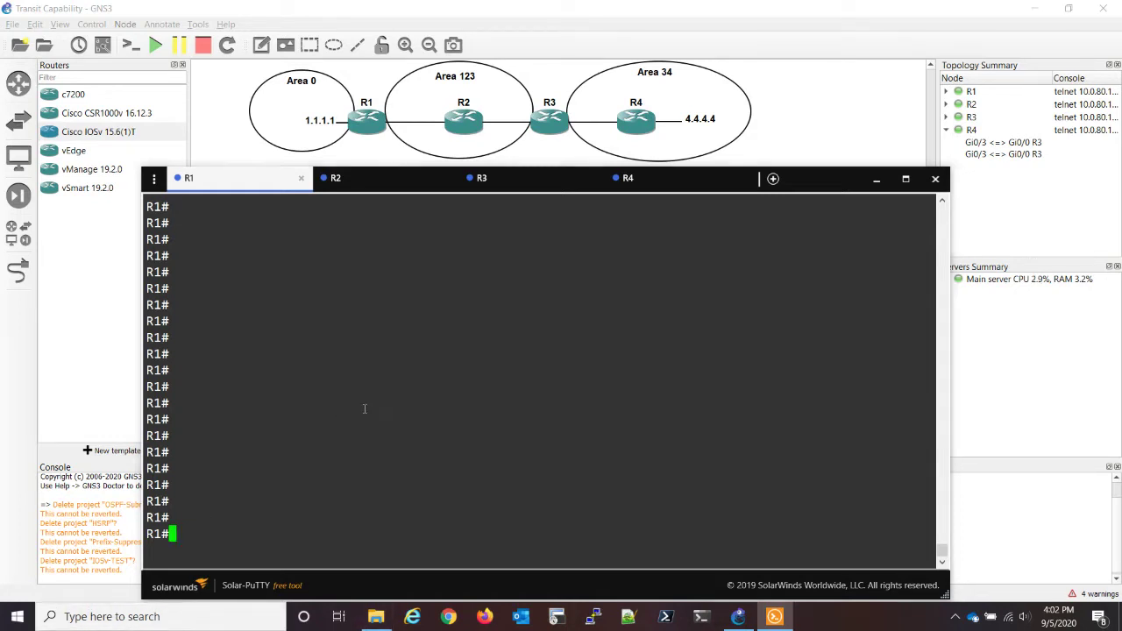
Launch Epic Pen from the search and dismiss its update notice
click(119, 619)
text(epic)
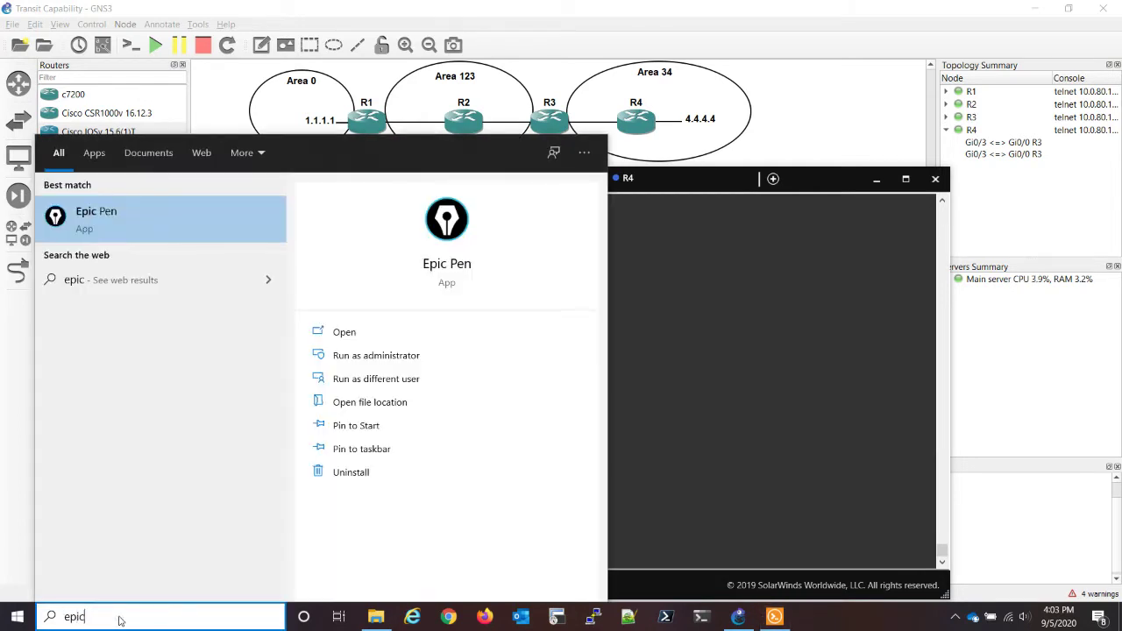
key(Return)
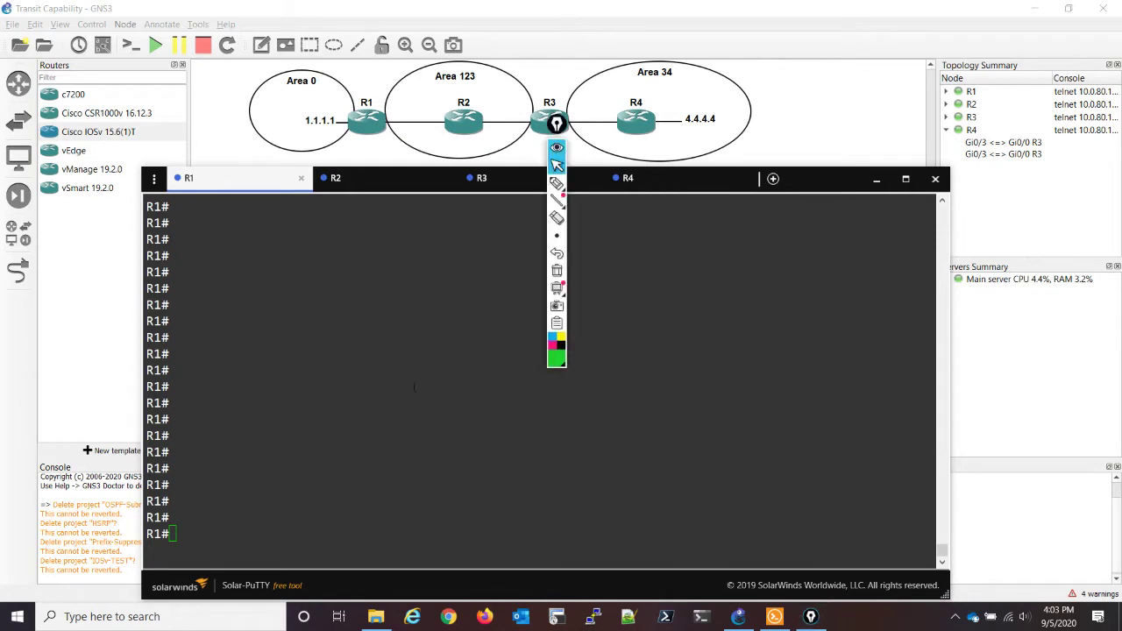
drag(557, 123, 475, 119)
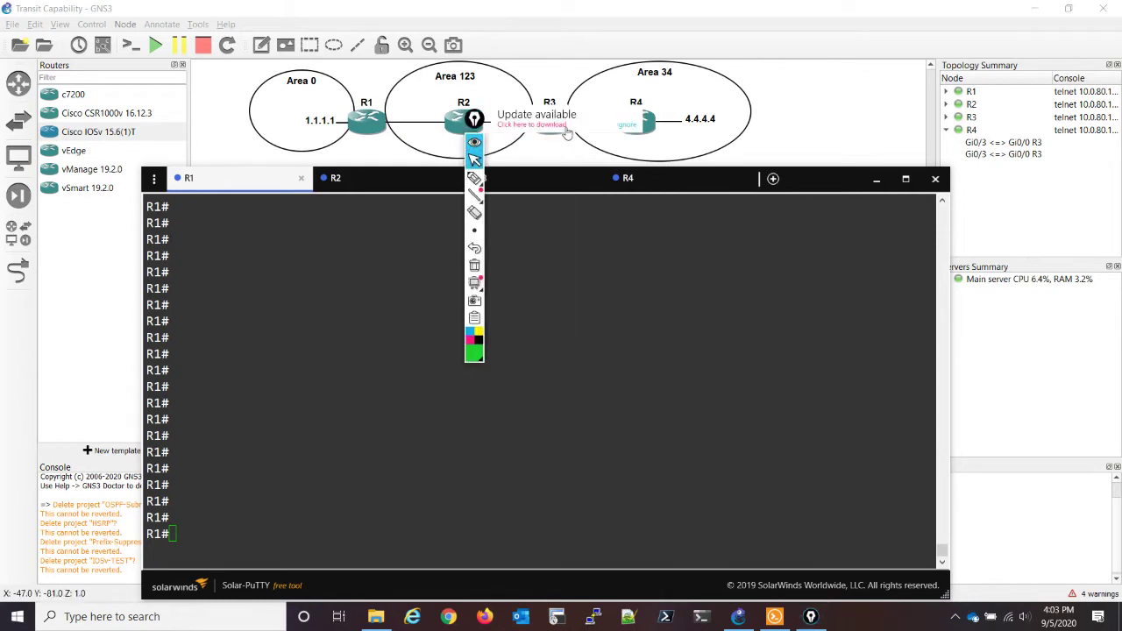
click(628, 125)
Draw a green curve from R1 beneath R2 and R3 to R4, labelled VL
drag(475, 119, 281, 145)
click(280, 145)
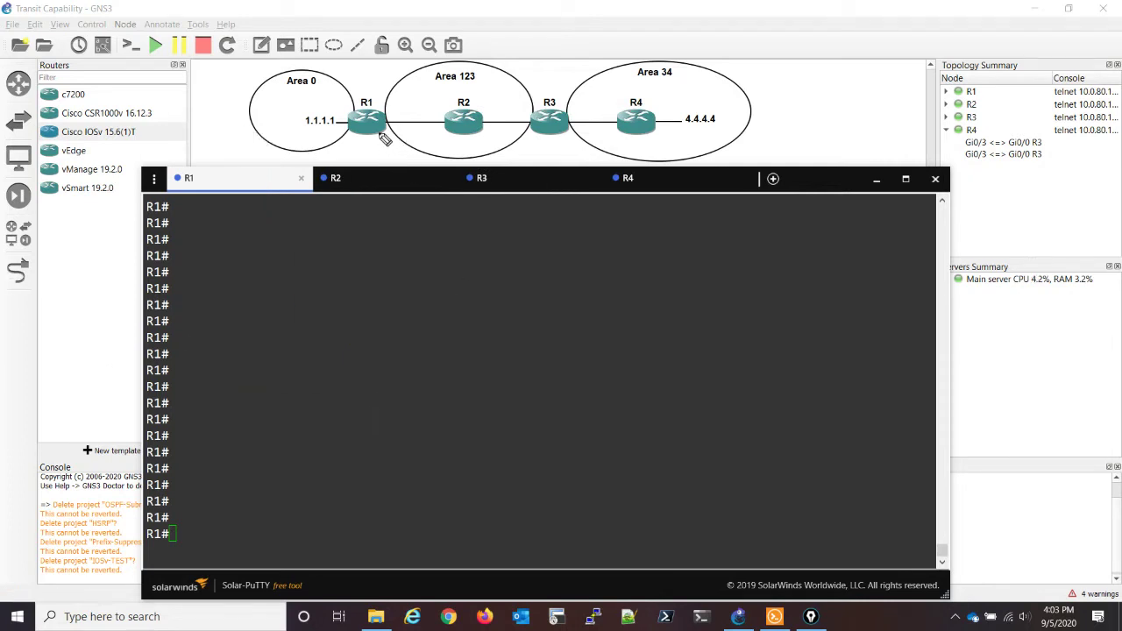
mouse_move(384, 138)
mouse_down()
mouse_move(493, 152)
mouse_move(601, 143)
mouse_move(623, 129)
mouse_up()
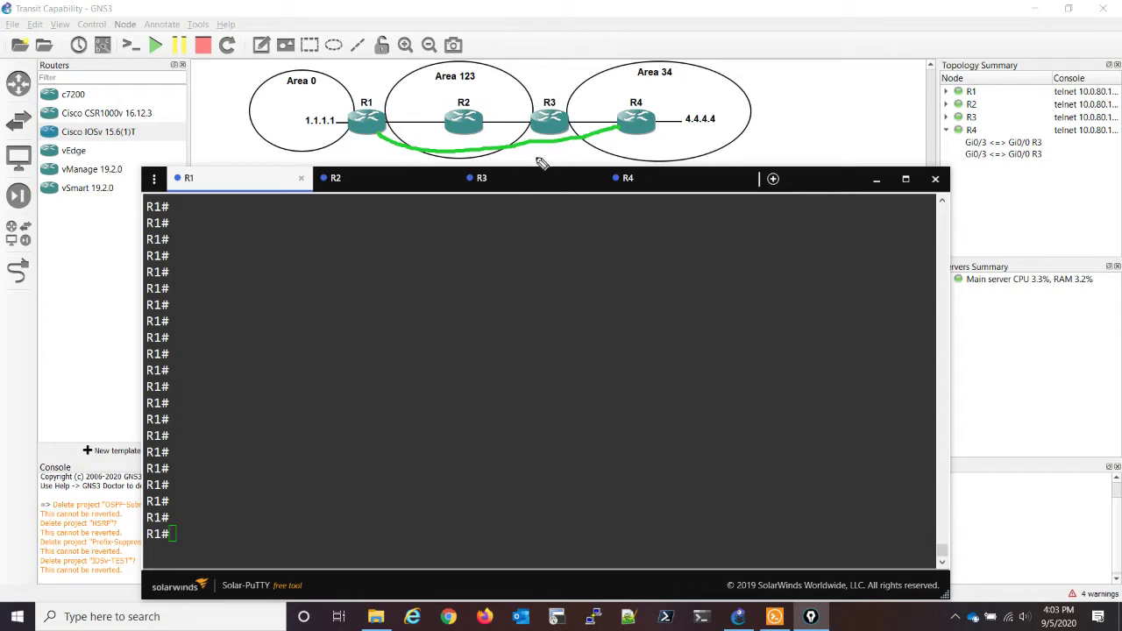
drag(531, 149, 566, 159)
List R1's OSPF routes with 'sh ip route ospf | begin Gate' and highlight 4.4.4.4
click(233, 493)
text(sh ip route ospf)
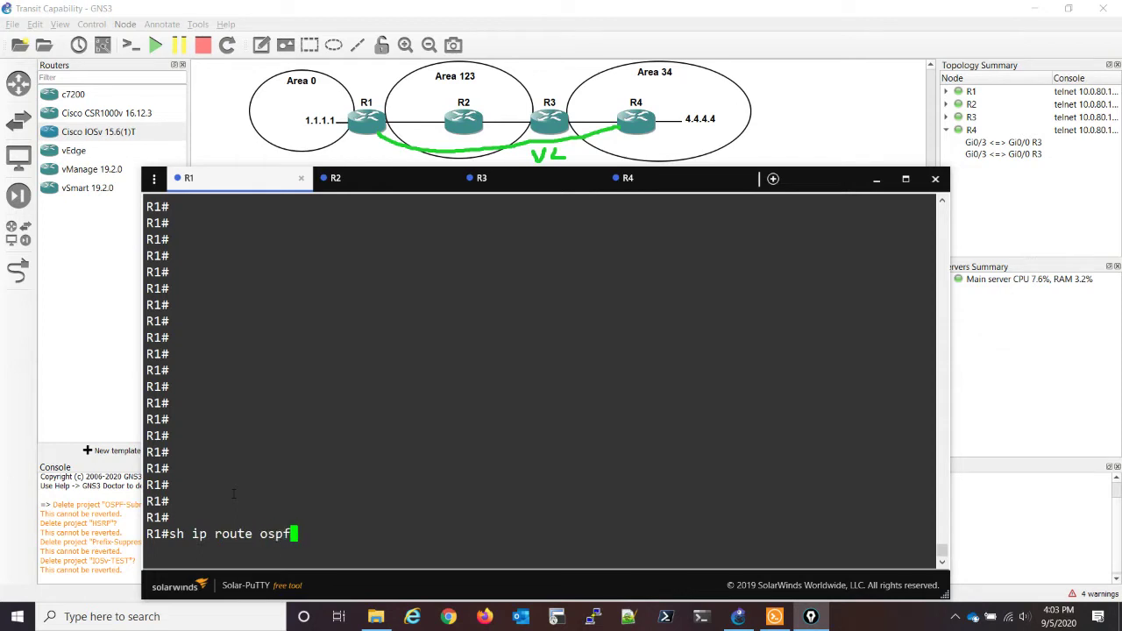
text( | begin Gate)
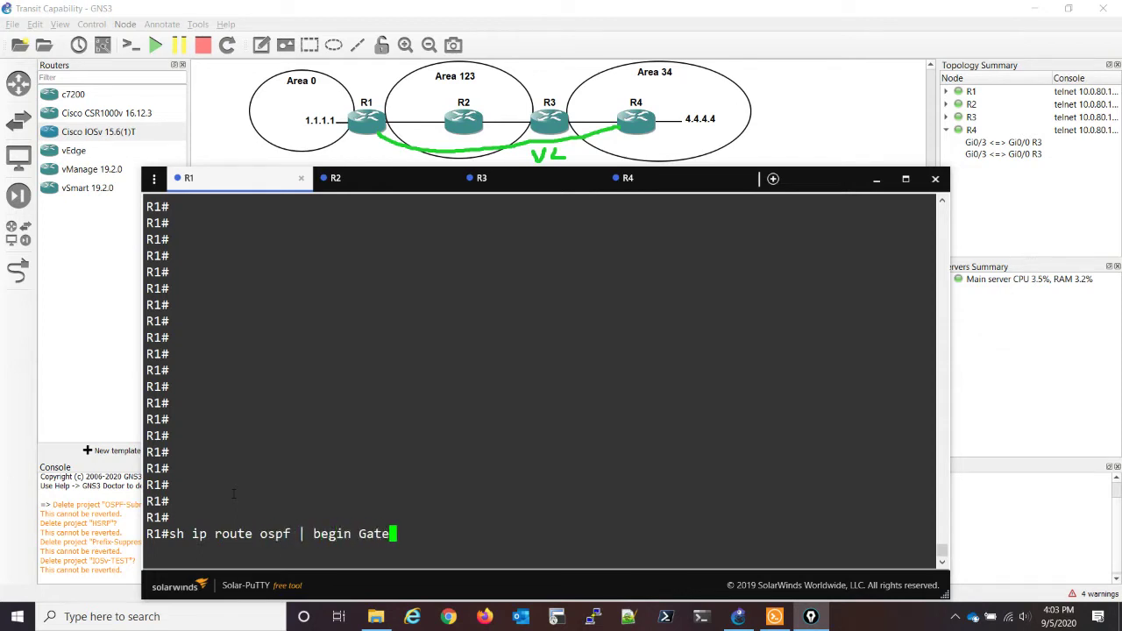
key(Return)
drag(208, 468, 268, 468)
Show R1's OSPF neighbours with 'sh ip ospf nei' and highlight OSPF_VL0
click(363, 554)
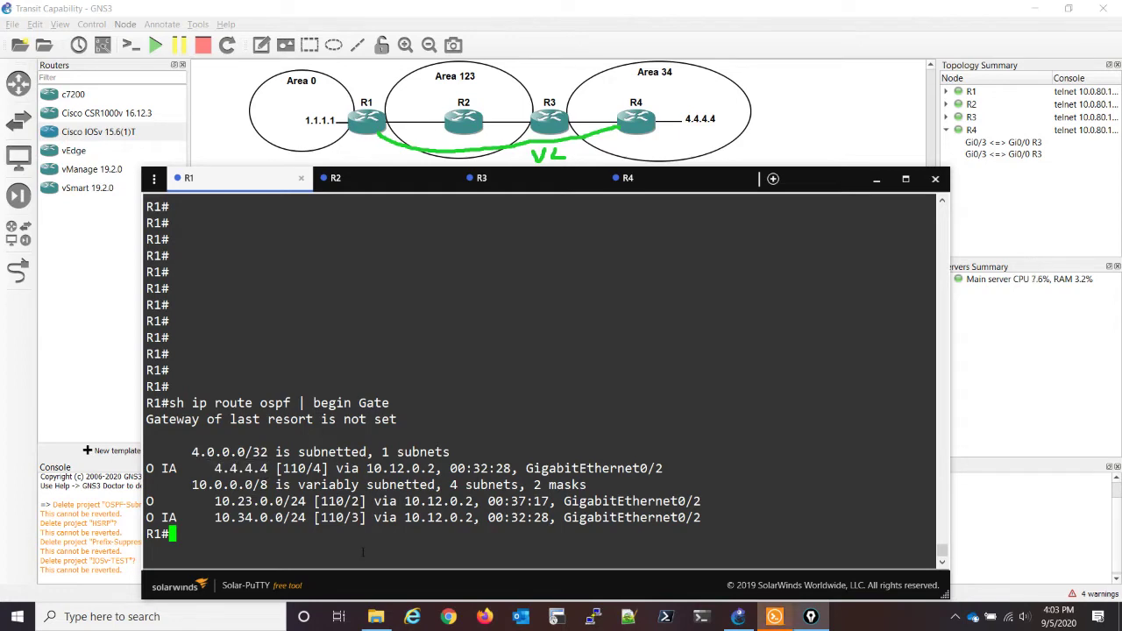
text(sh ip ospf nei)
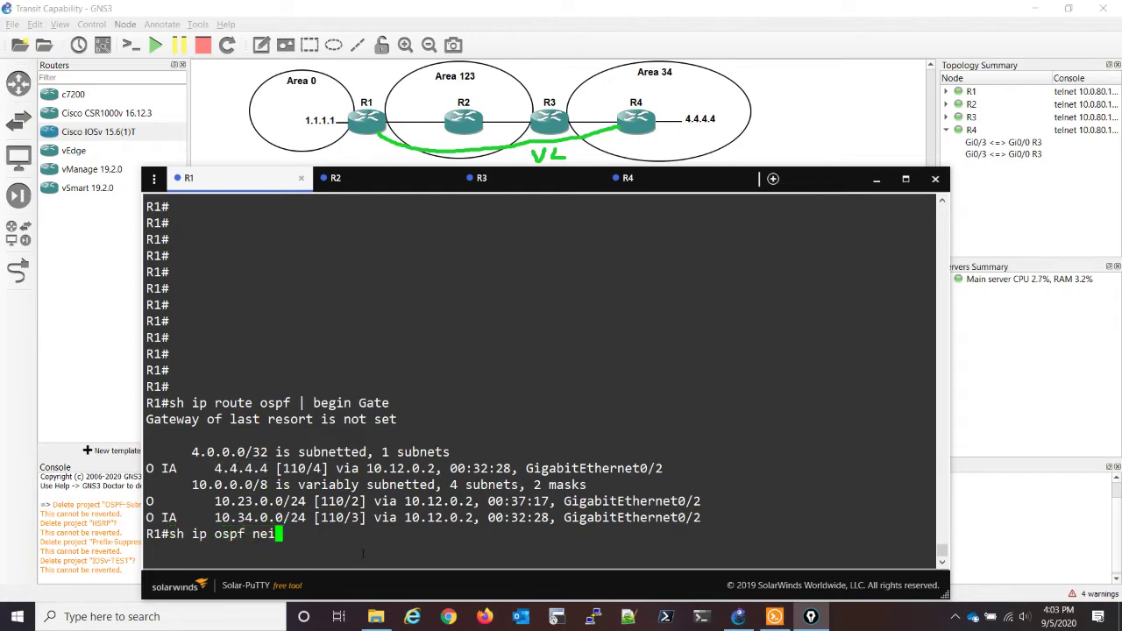
key(Return)
drag(709, 501, 647, 501)
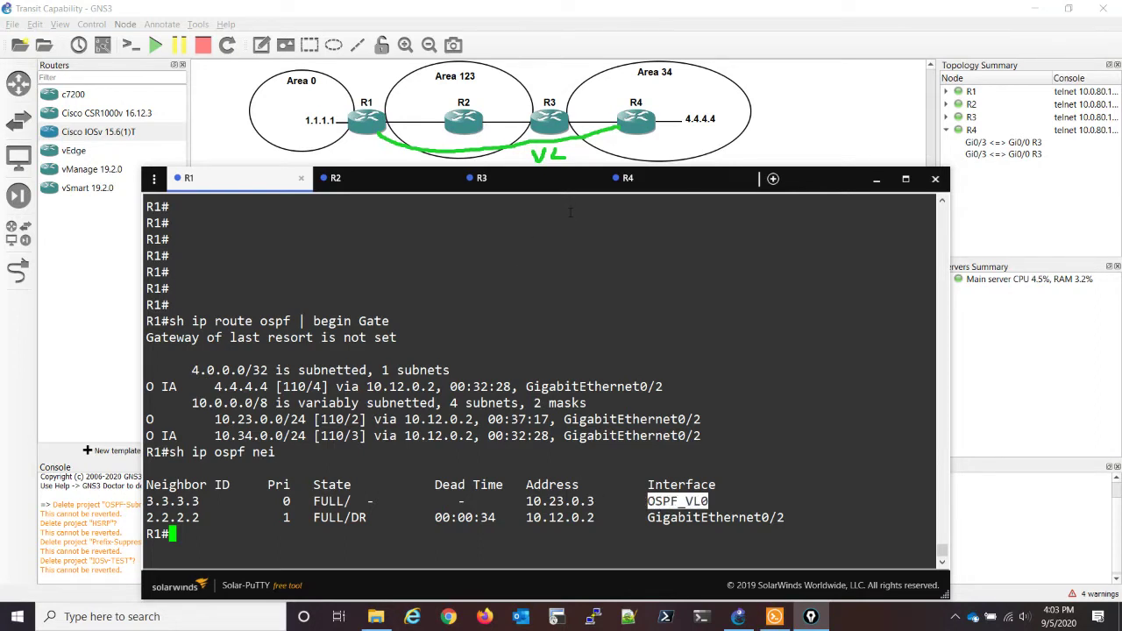
Show R2's console and draw a pink line from R2 to a boxed 2 above Area 123
click(405, 182)
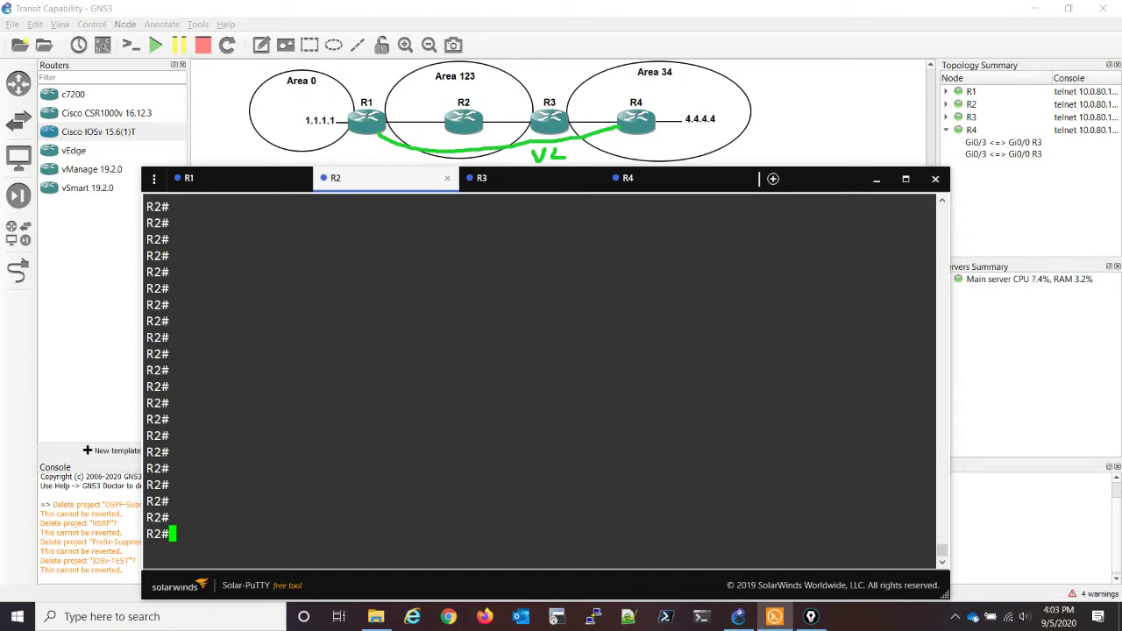
key(alt+Tab)
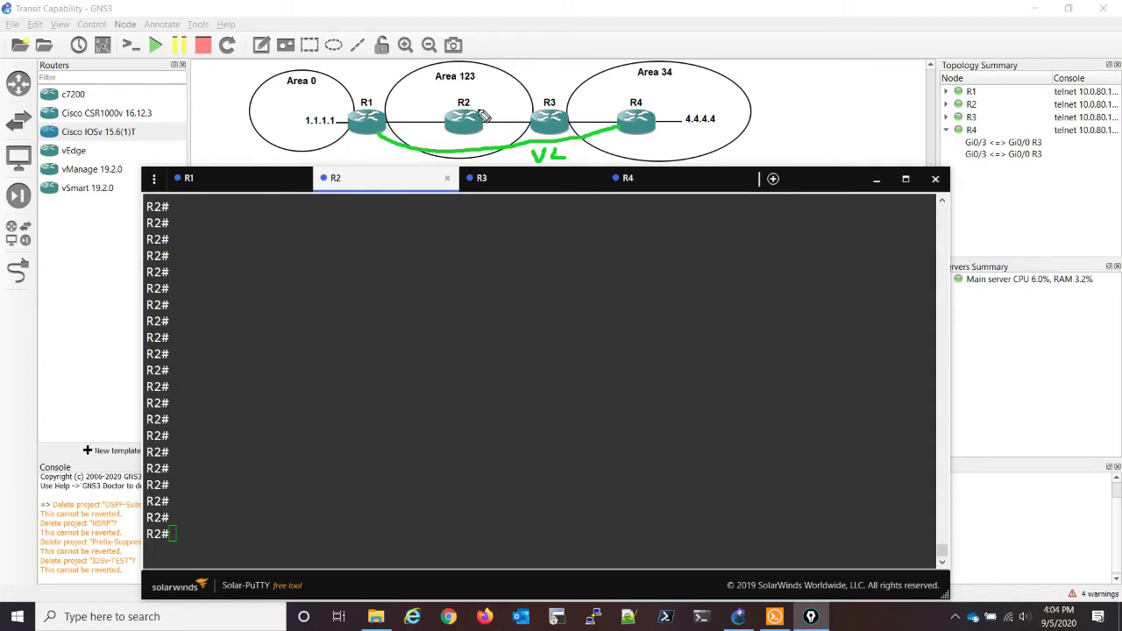
mouse_move(479, 109)
mouse_down()
mouse_move(539, 68)
mouse_move(536, 51)
mouse_move(543, 56)
mouse_move(526, 63)
mouse_move(566, 62)
mouse_move(548, 35)
mouse_move(523, 54)
mouse_up()
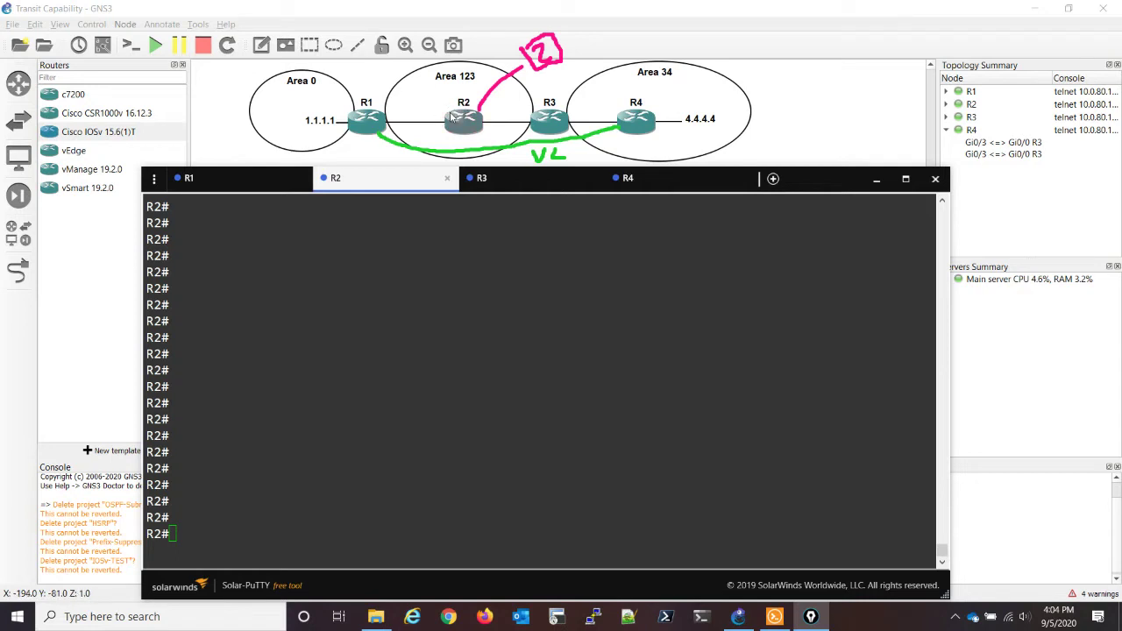
On R2, put Loopback1 into OSPF area 2 with 'ip ospf 1 area 2'
click(220, 535)
text(conf t)
key(Return)
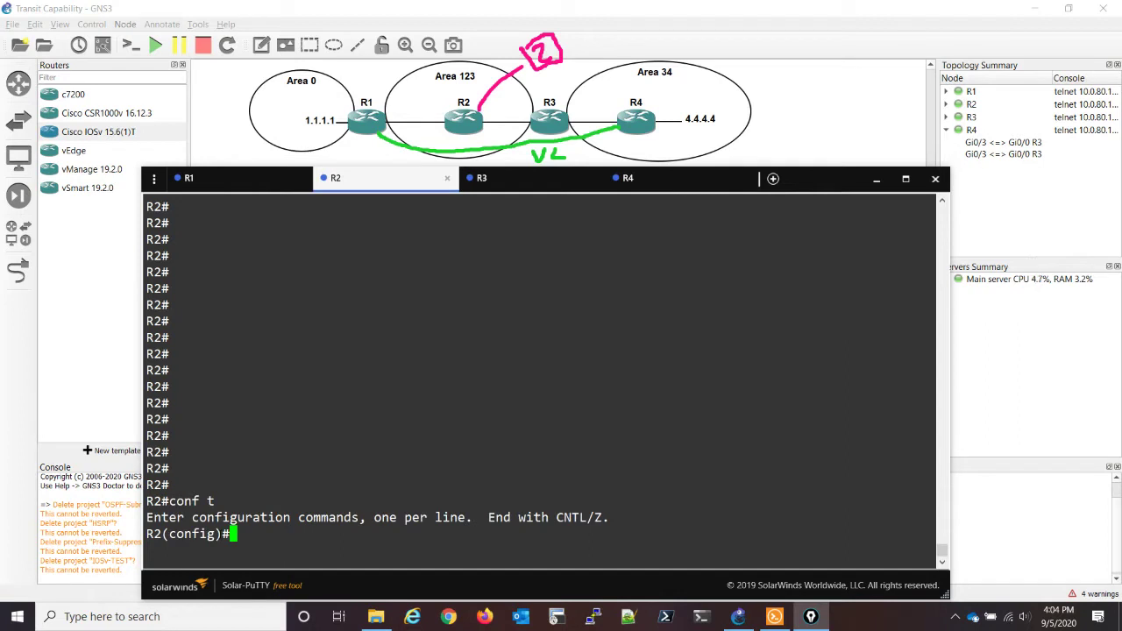
text(int lo1)
key(Return)
text(ip os)
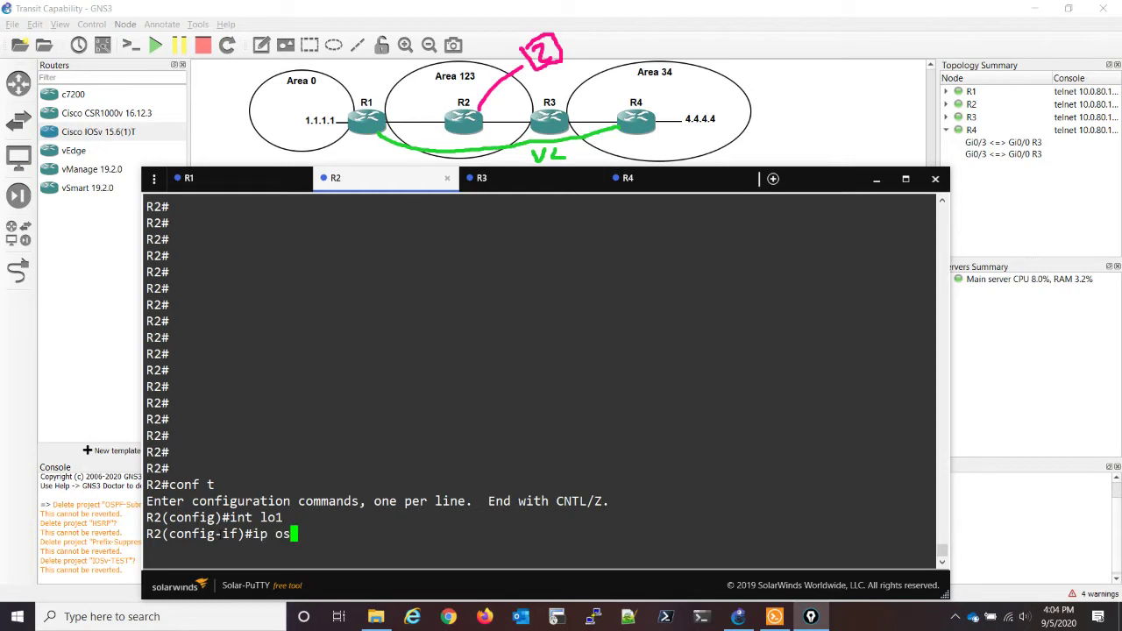
text(pf 1 area 2)
key(Return)
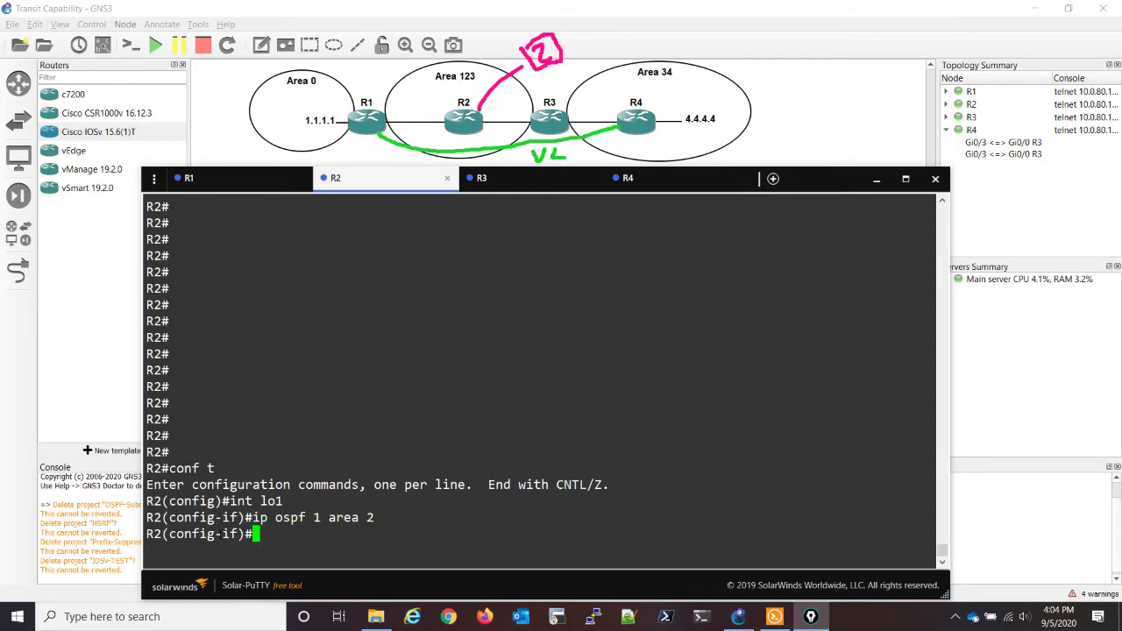
Rerun the OSPF route listing on R1
click(211, 188)
key(Up)
key(Up)
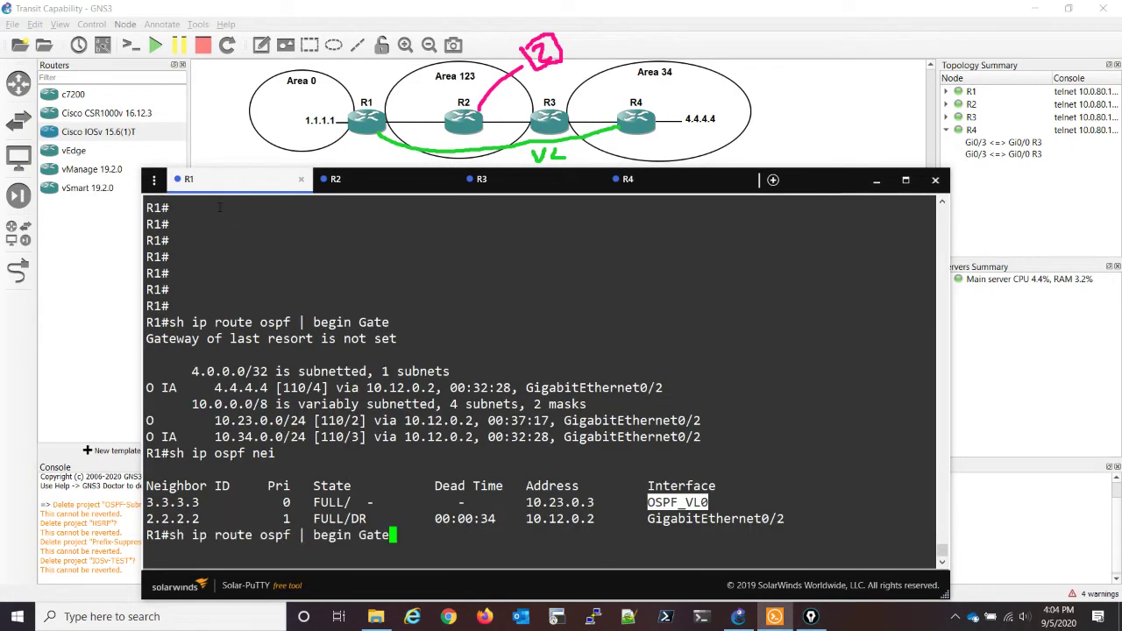
key(Return)
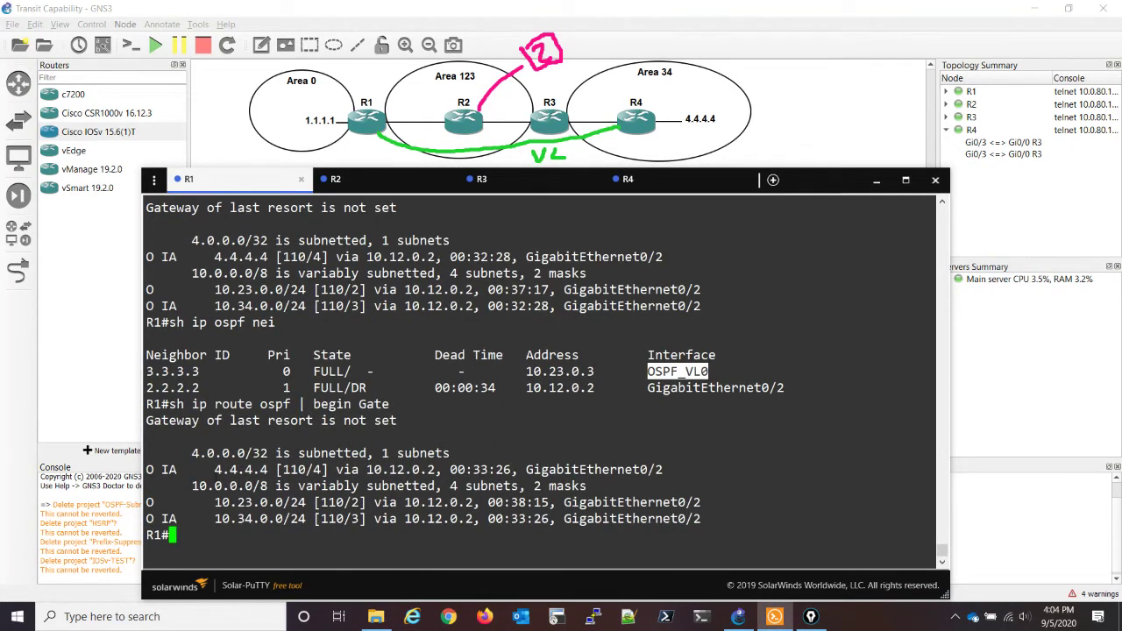
Add 'area 123 virtual-link 1.1.1.1' under router ospf 1 on R2 and exit configuration
click(401, 184)
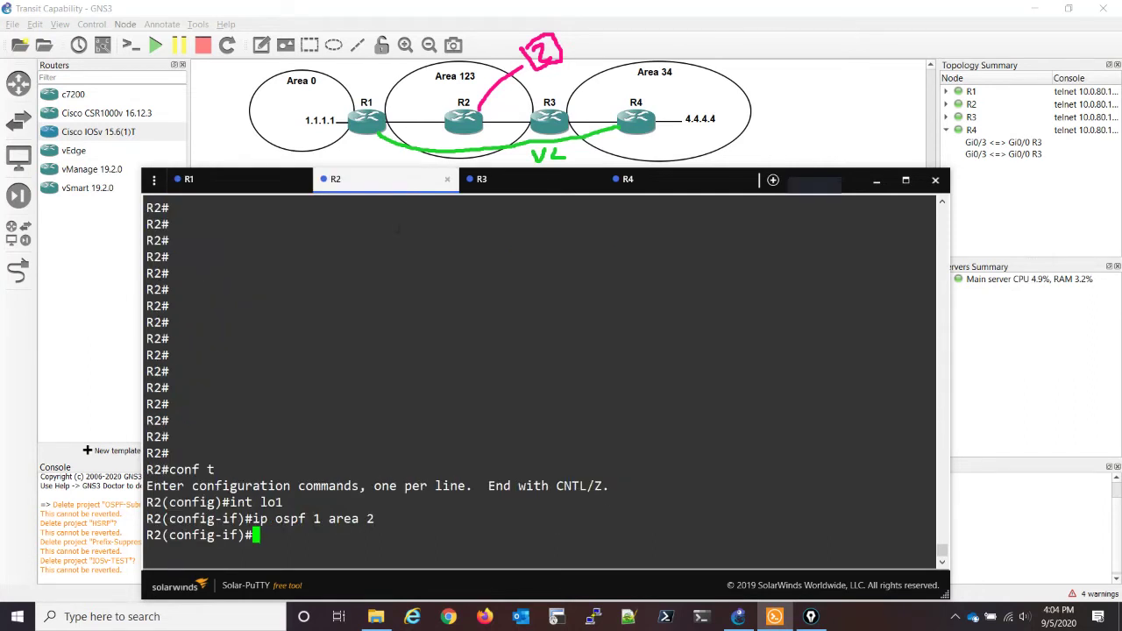
text(router ospf 1)
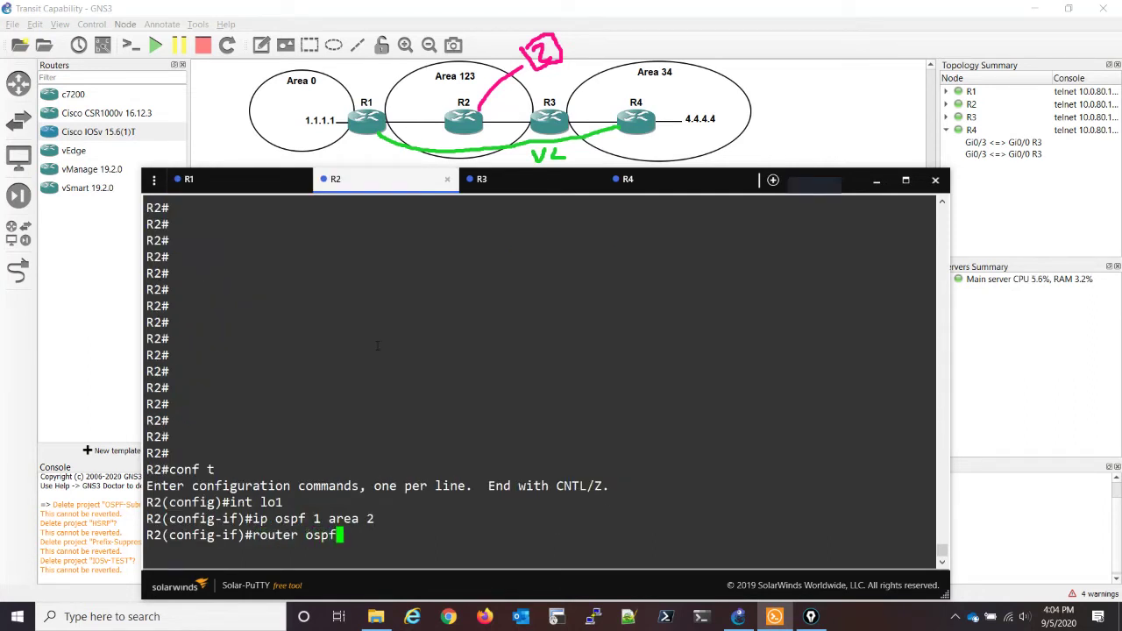
key(Return)
text(area )
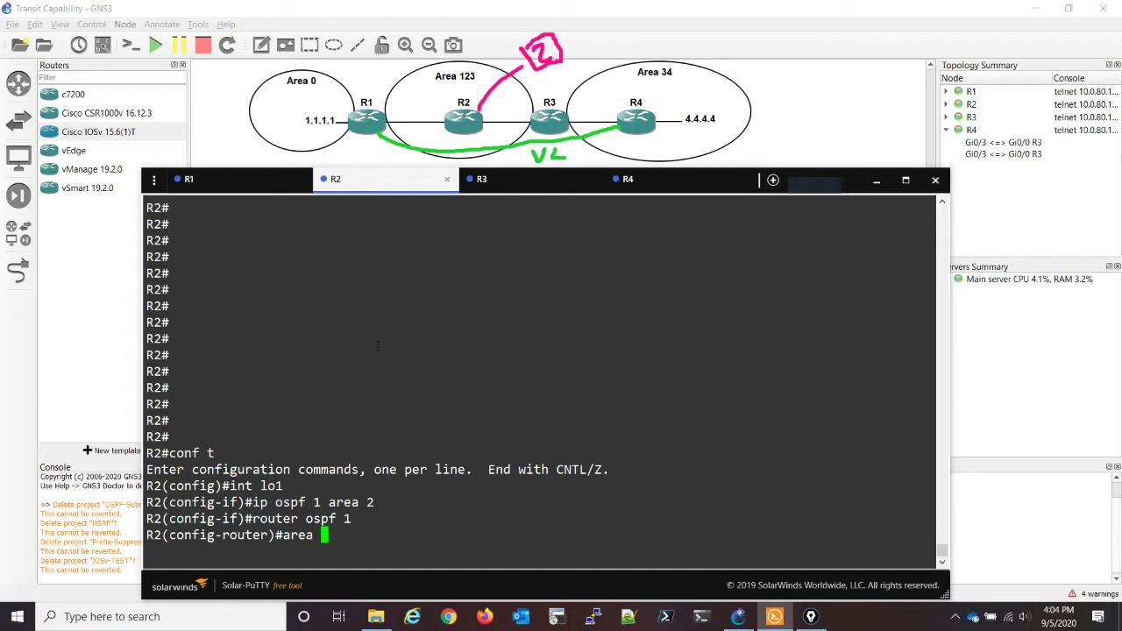
text(123 virtual-link 1.1.1)
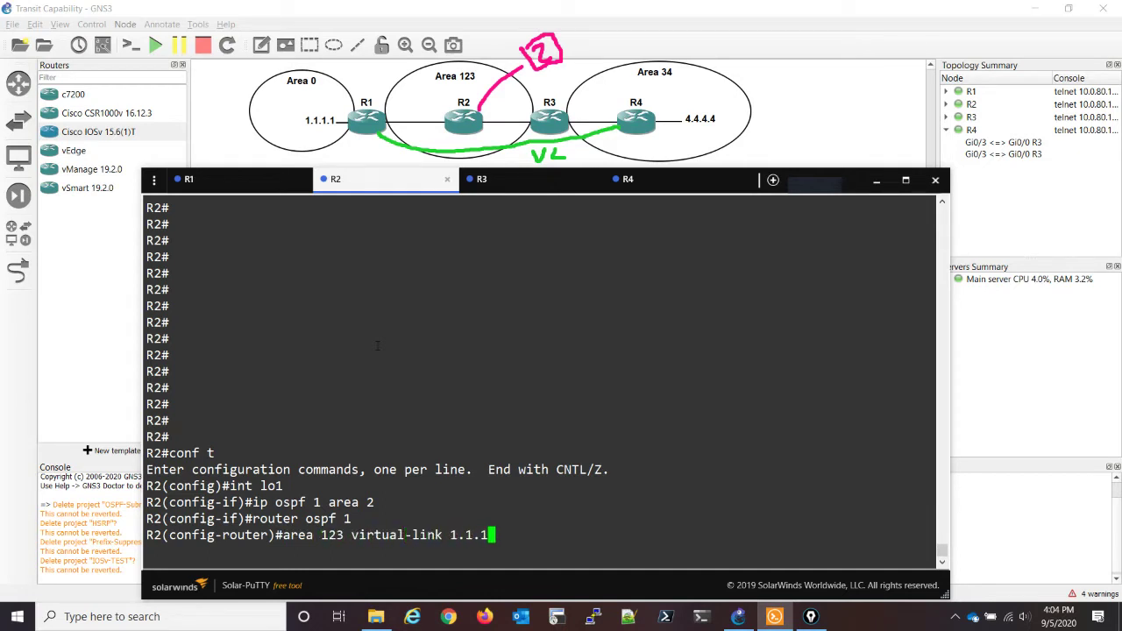
key(Return)
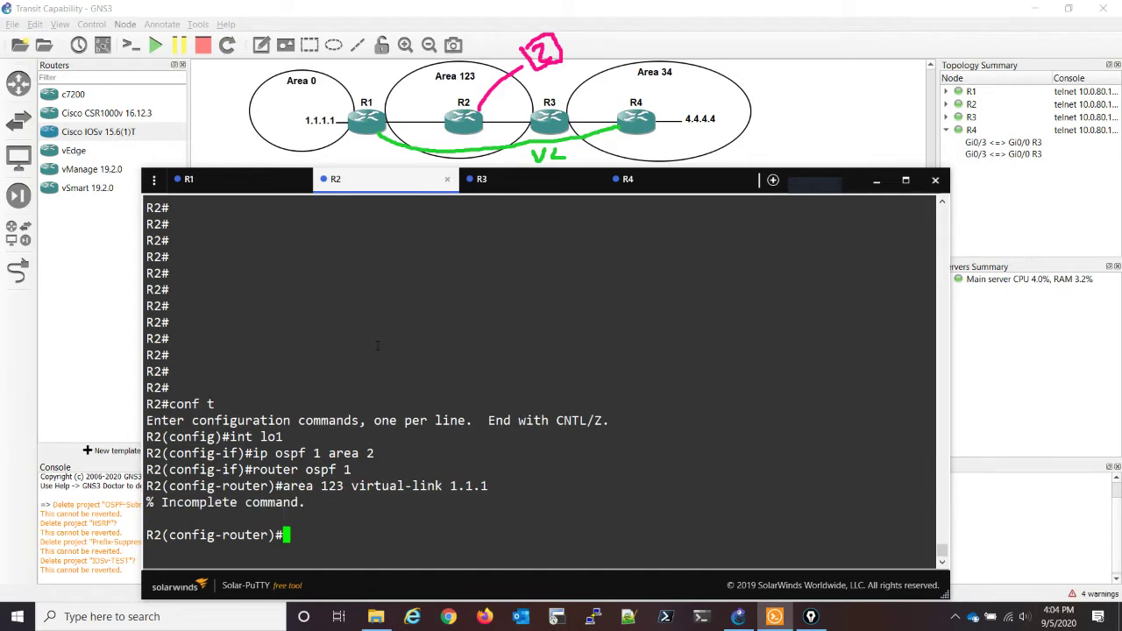
key(Up)
text(.1)
key(Return)
text(end)
key(Return)
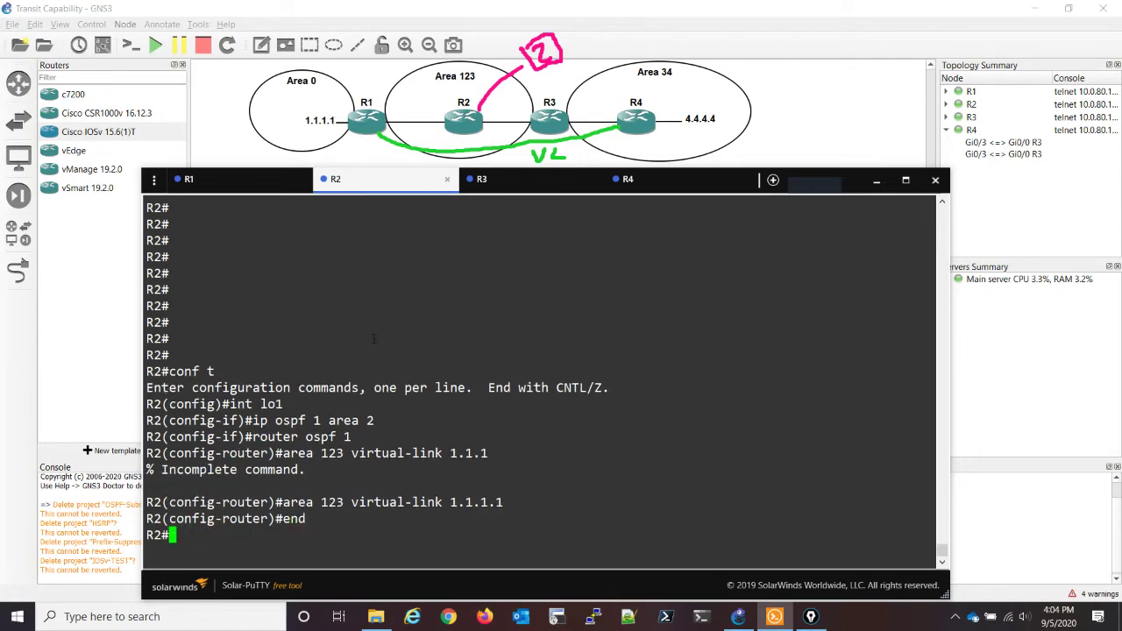
Configure 'area 123 virtual-link 2.2.2.2' under router ospf 1 on R1
click(228, 179)
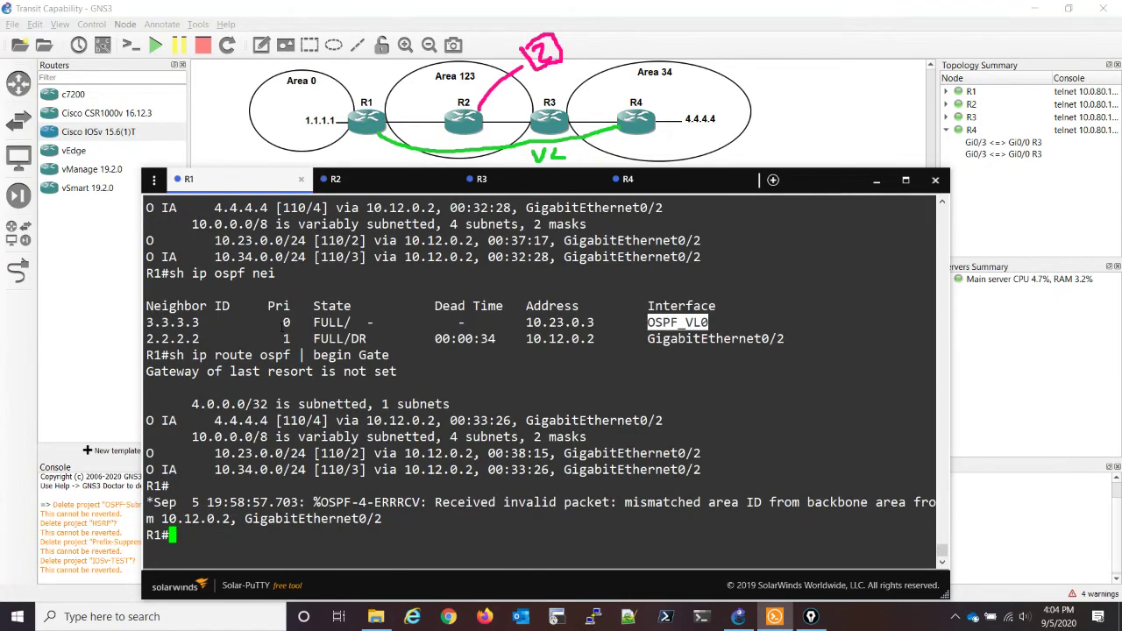
key(Return)
key(Return)
key(Return)
key(Return)
text(conf t)
key(Return)
text(router ospf 1)
key(Return)
text(area 123 virtual 2.2.2.2)
key(Return)
text(er)#e)
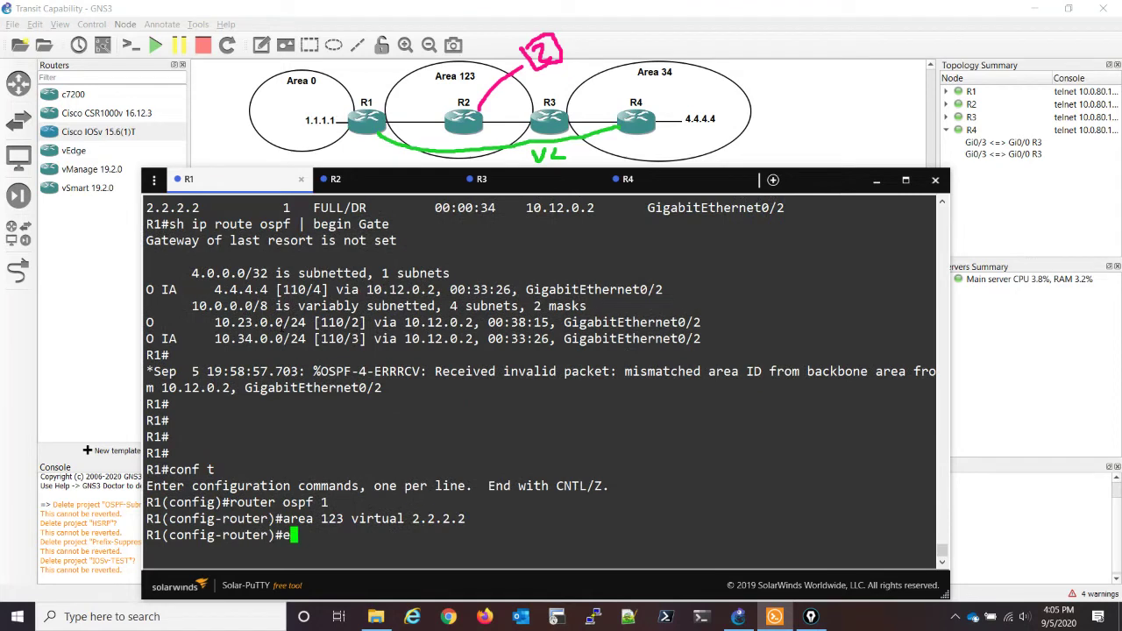
text(nd)
key(Return)
key(Return)
key(Return)
key(Return)
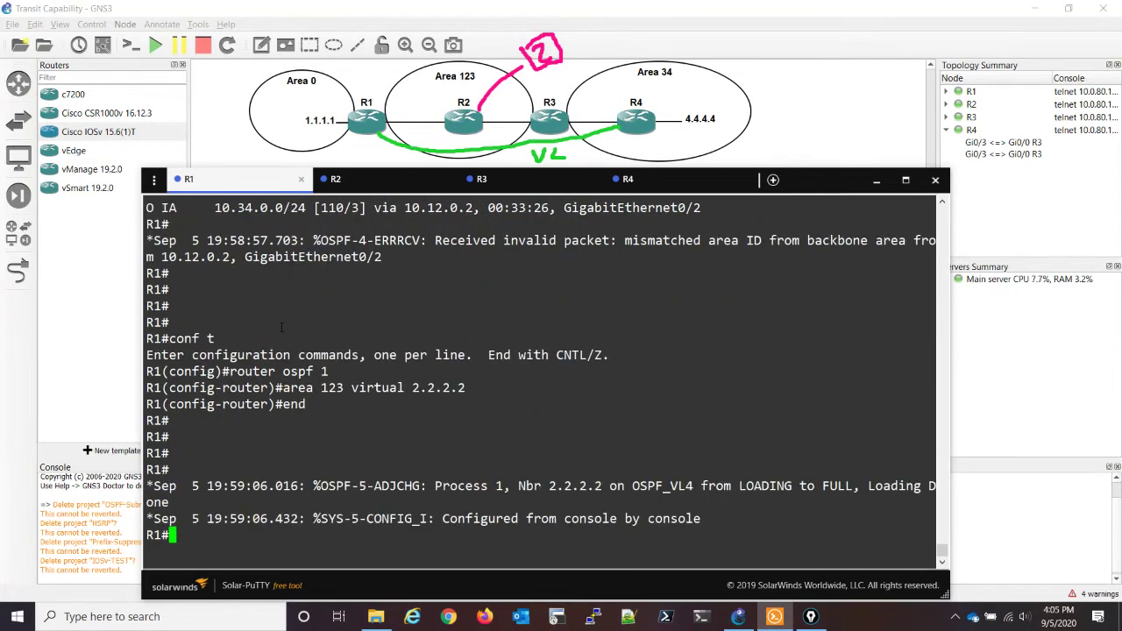
List R1's OSPF routes with 'sh ip route ospf | b Gate' and mark 2.2.2.2
key(Return)
key(Return)
key(Return)
text(sh)
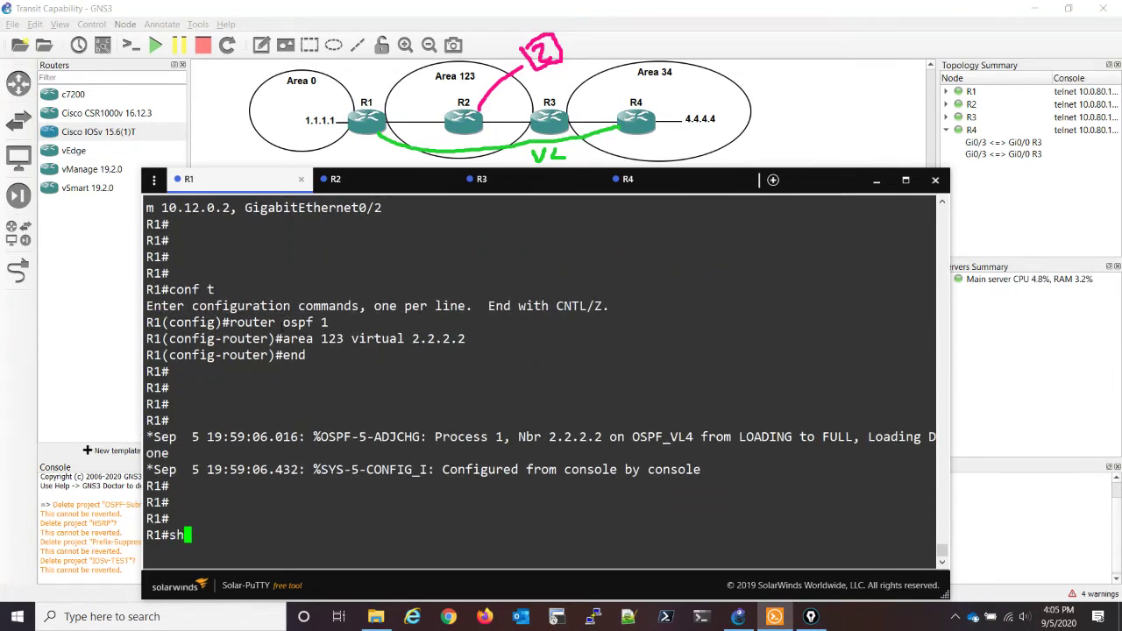
text( ip router)
key(BackSpace)
text(ospf | b Gate)
key(Return)
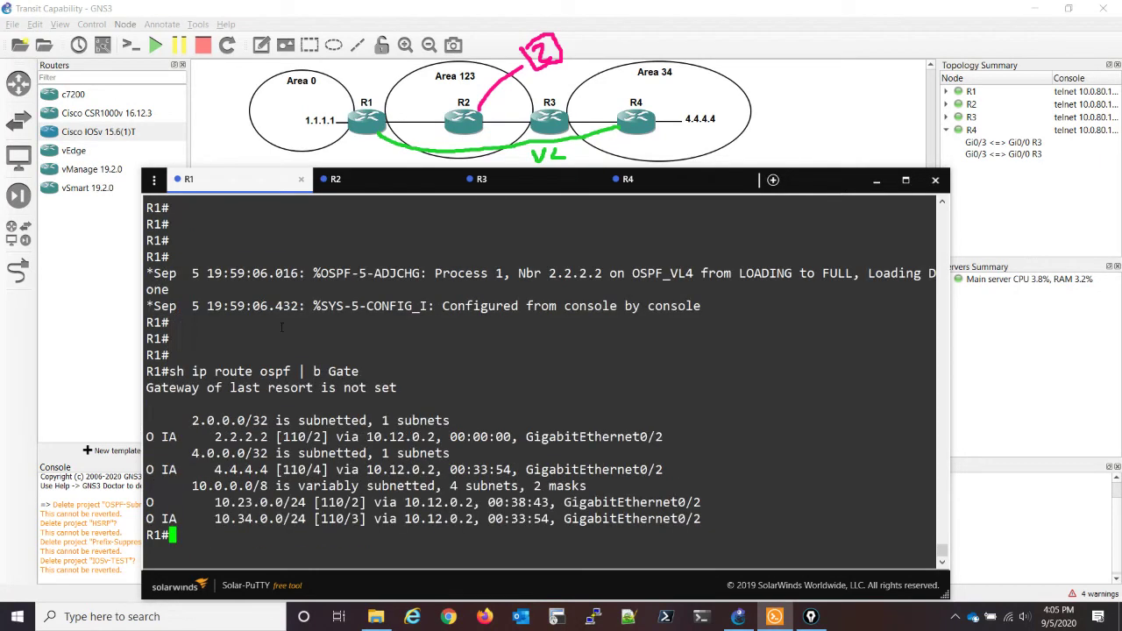
drag(214, 437, 263, 437)
Draw a green VL arc between R2 and R1 on the topology
click(226, 321)
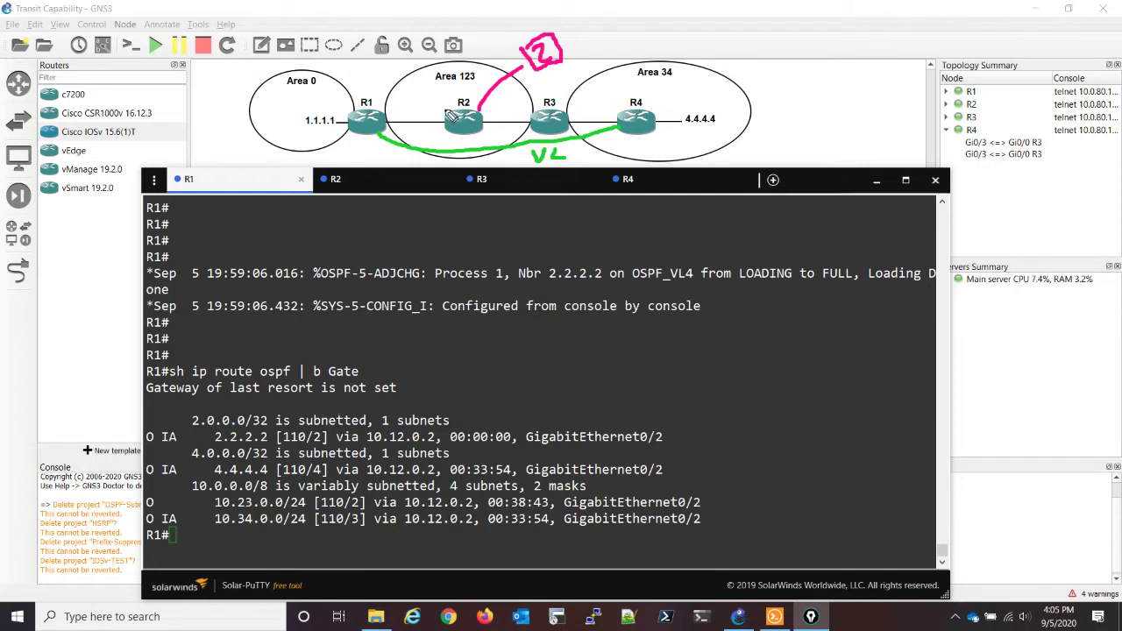
mouse_move(449, 114)
mouse_down()
mouse_move(420, 105)
mouse_move(385, 120)
mouse_move(414, 82)
mouse_move(427, 93)
mouse_up()
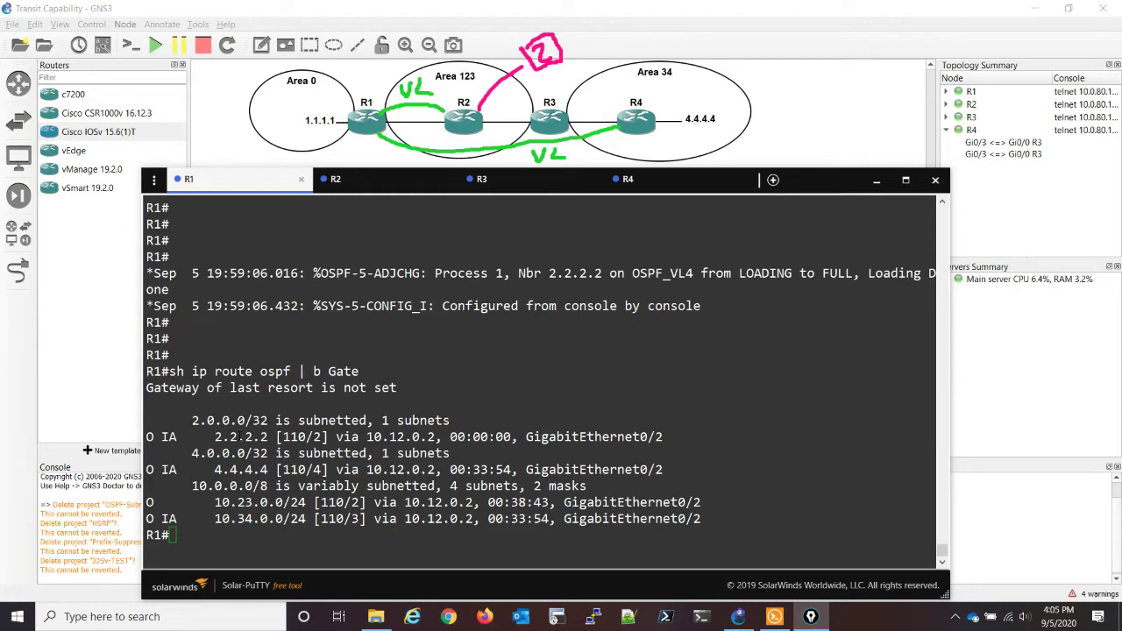
Disable transit capability on R2 with 'no capability transit' under router ospf 1
click(360, 182)
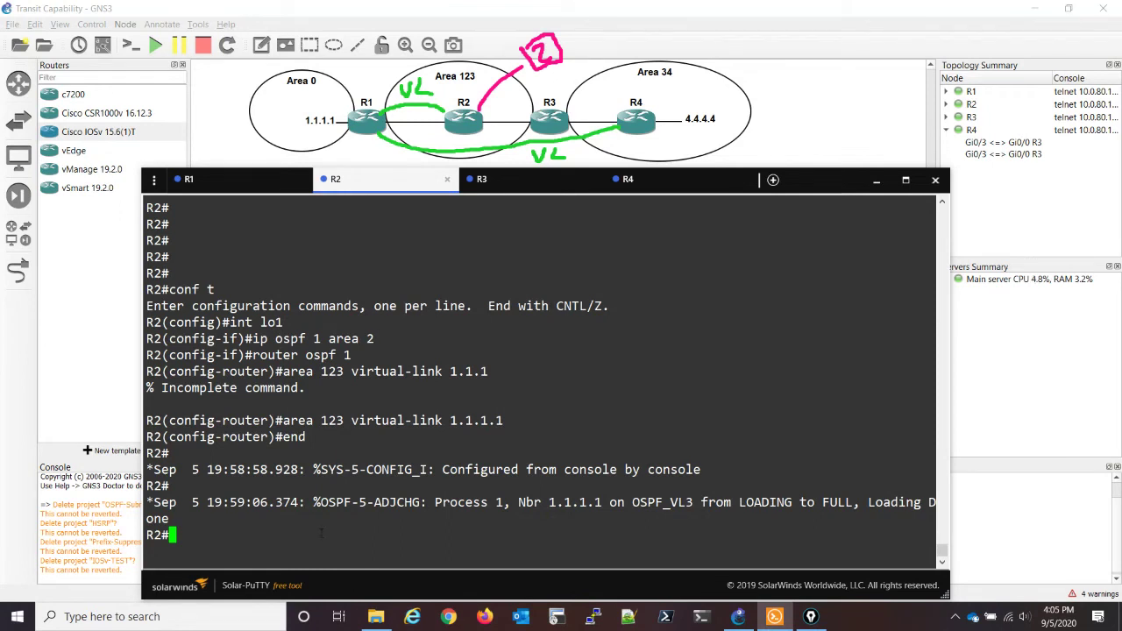
text(conf t)
key(Return)
text(router ospf 1)
key(Return)
text(no cap)
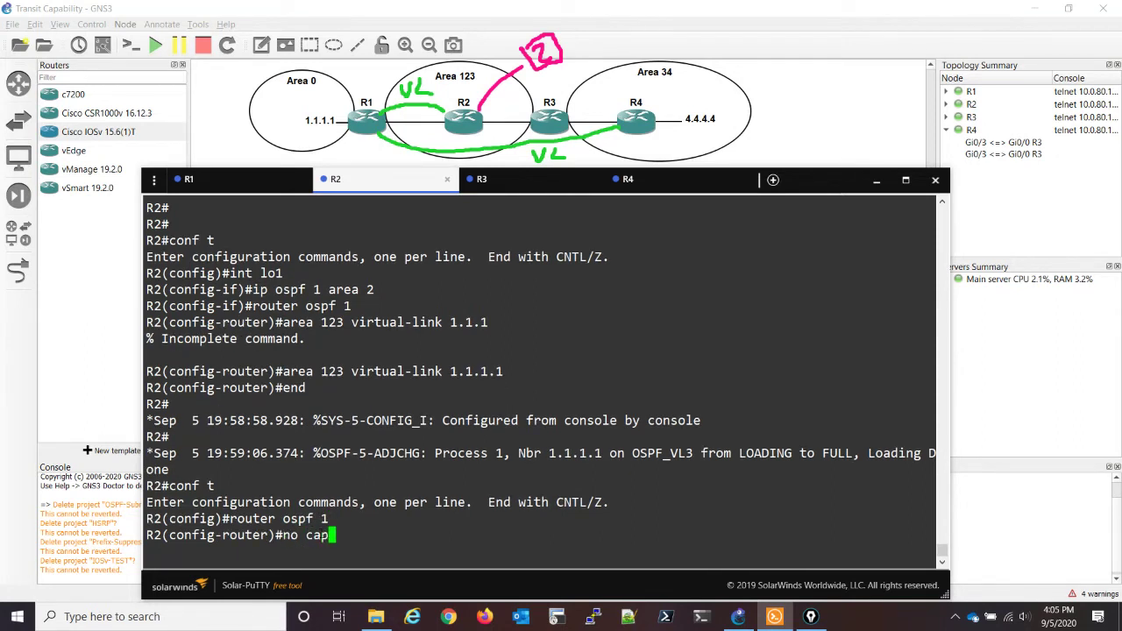
key(Tab)
text(transit)
key(Return)
text(end)
key(Return)
key(Return)
key(Return)
key(Return)
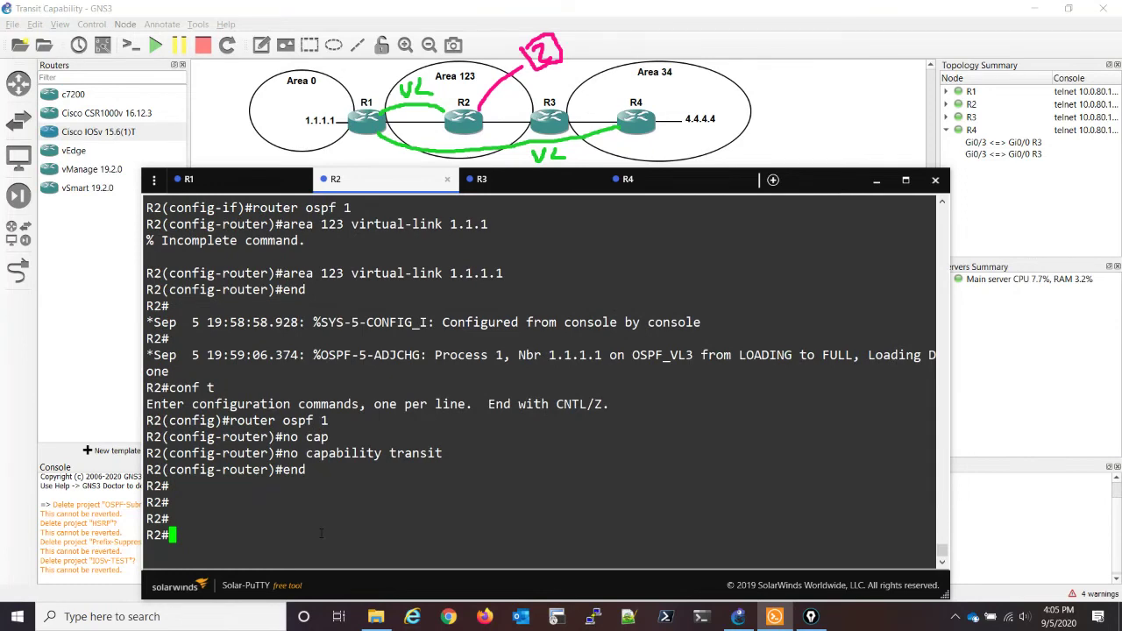
List R2's OSPF routes with 'sh ip route ospf | b Gate'
key(Return)
key(Return)
text(sh ip route ospf | b Gate)
key(Return)
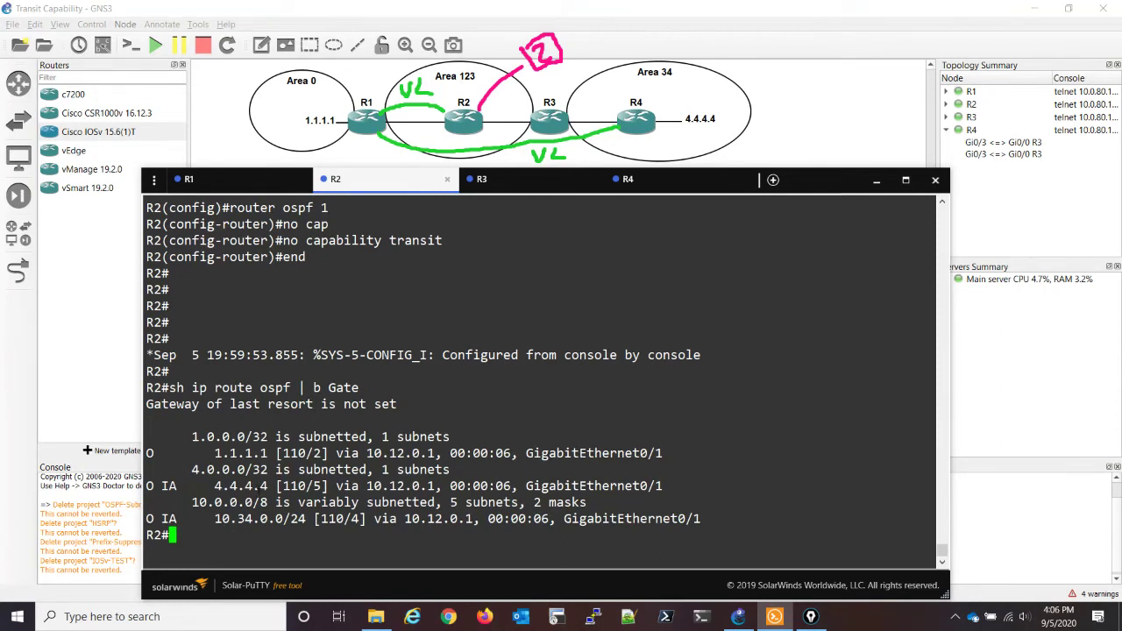
drag(214, 486, 268, 486)
drag(367, 486, 434, 485)
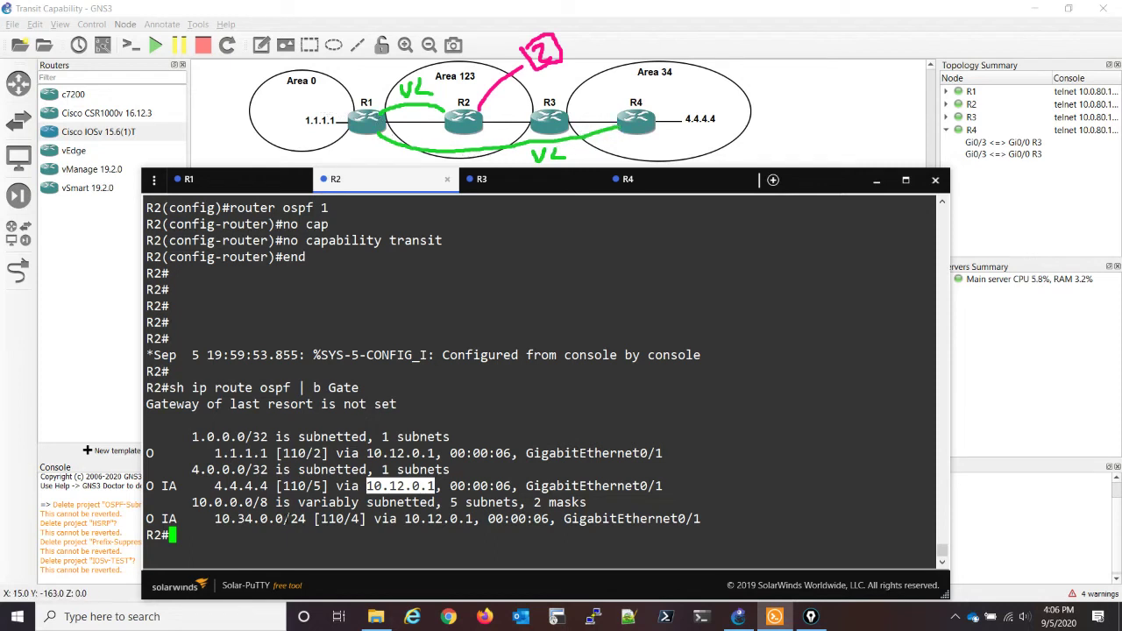
click(292, 519)
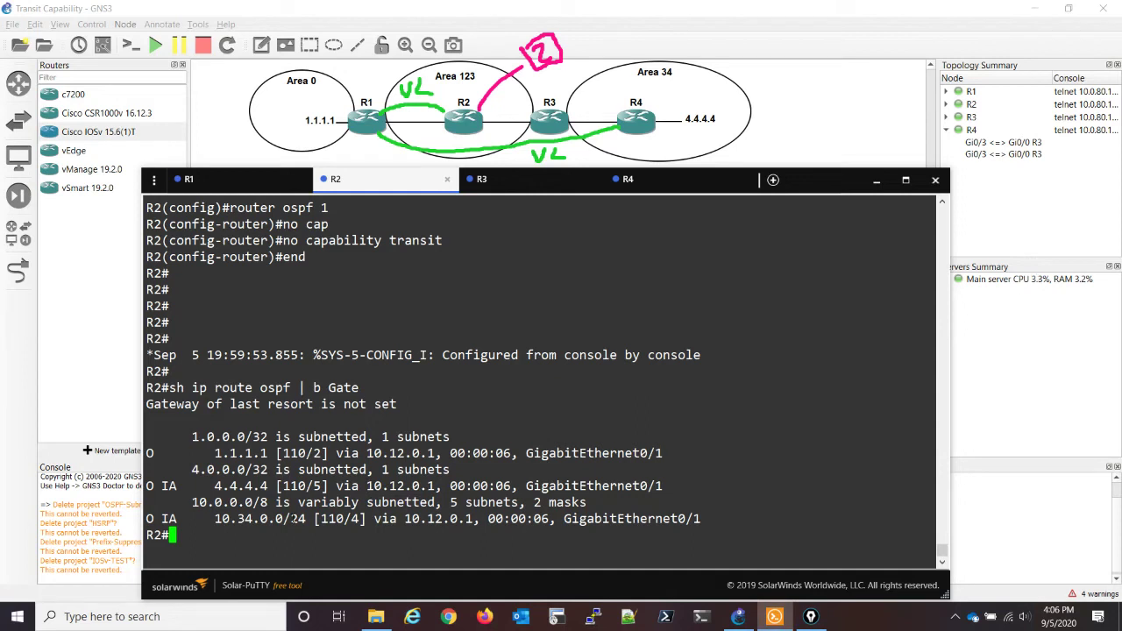
Traceroute 4.4.4.4 from R2's loopback 1 and scroll back to the first hops
text(trace 4.4.4.4 )
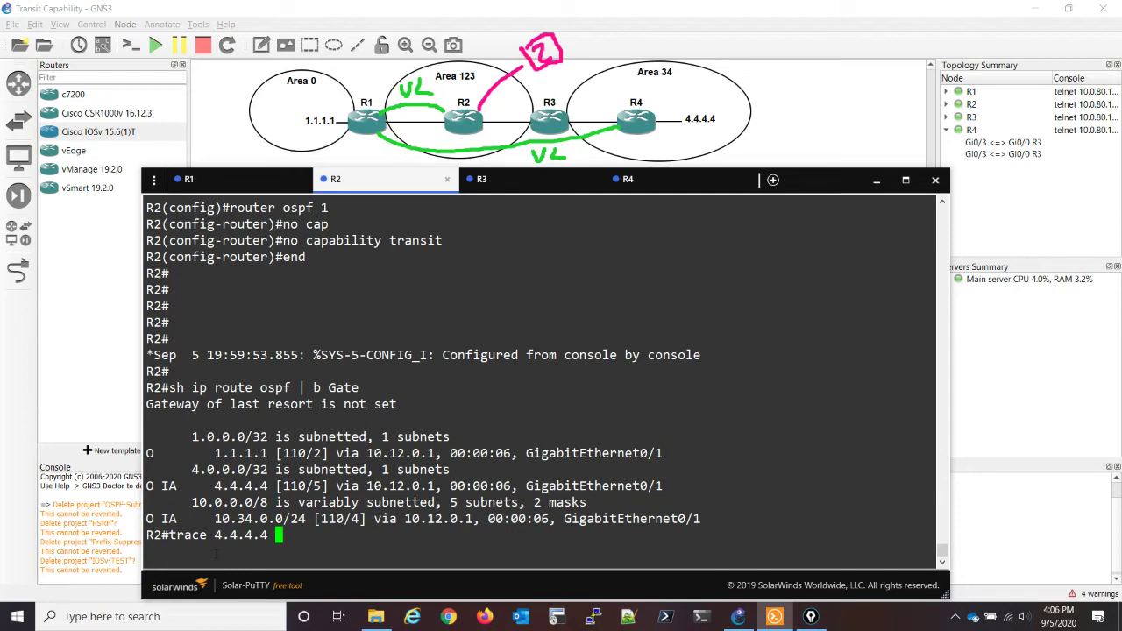
text(so lo1)
key(Return)
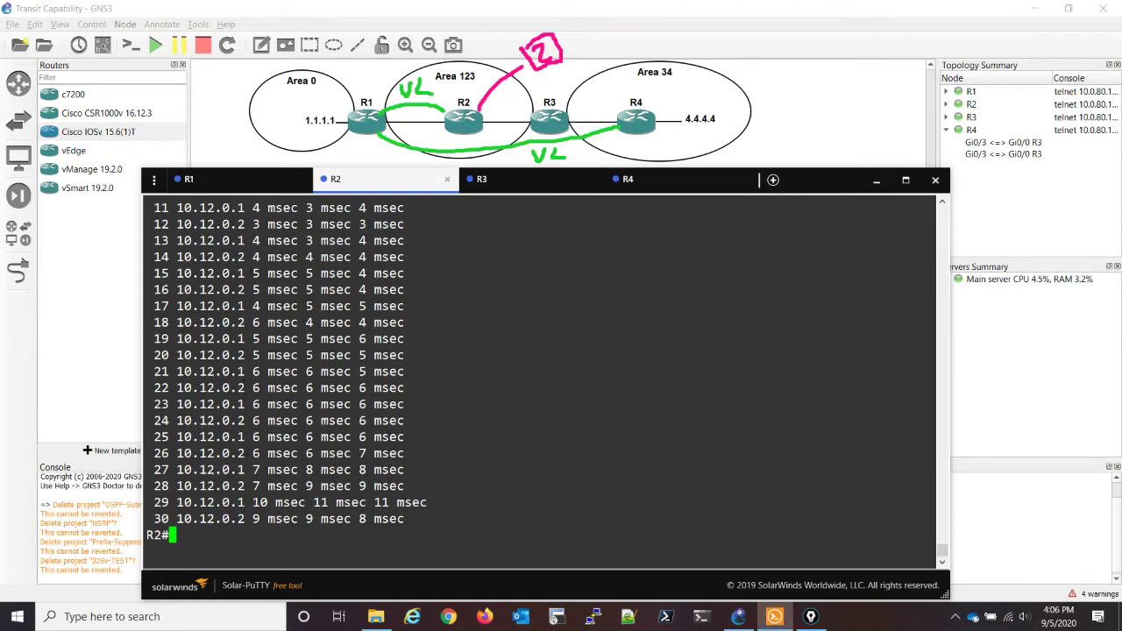
scroll(251, 272, up, 10)
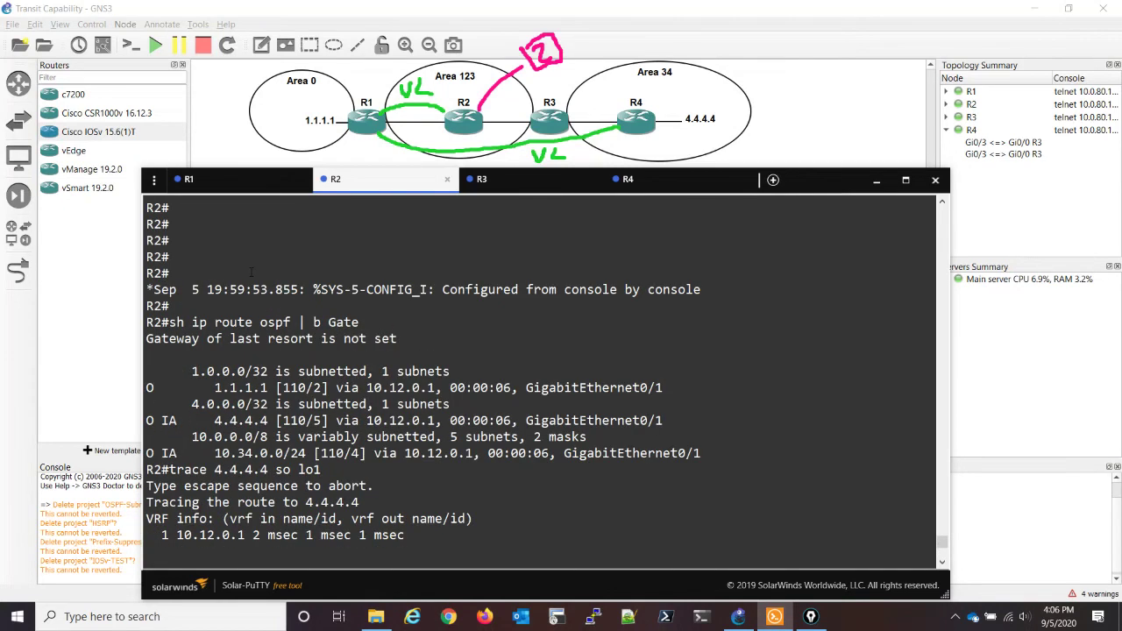